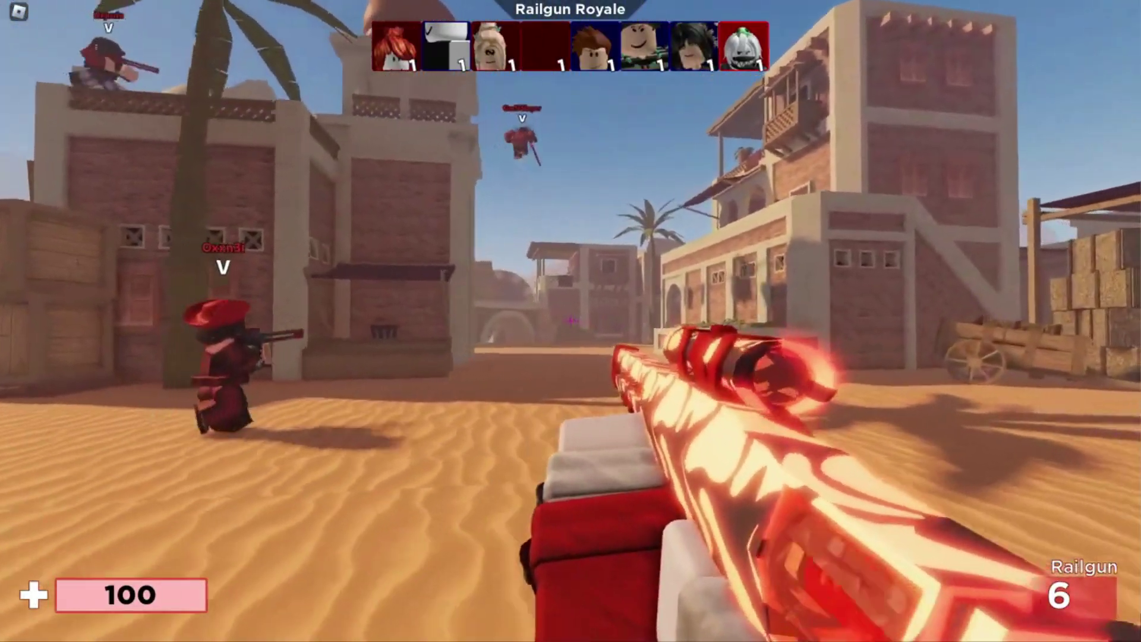
Aim down the railgun scope and fire at an opponent in Railgun Royale
right_click(571, 320)
click(571, 321)
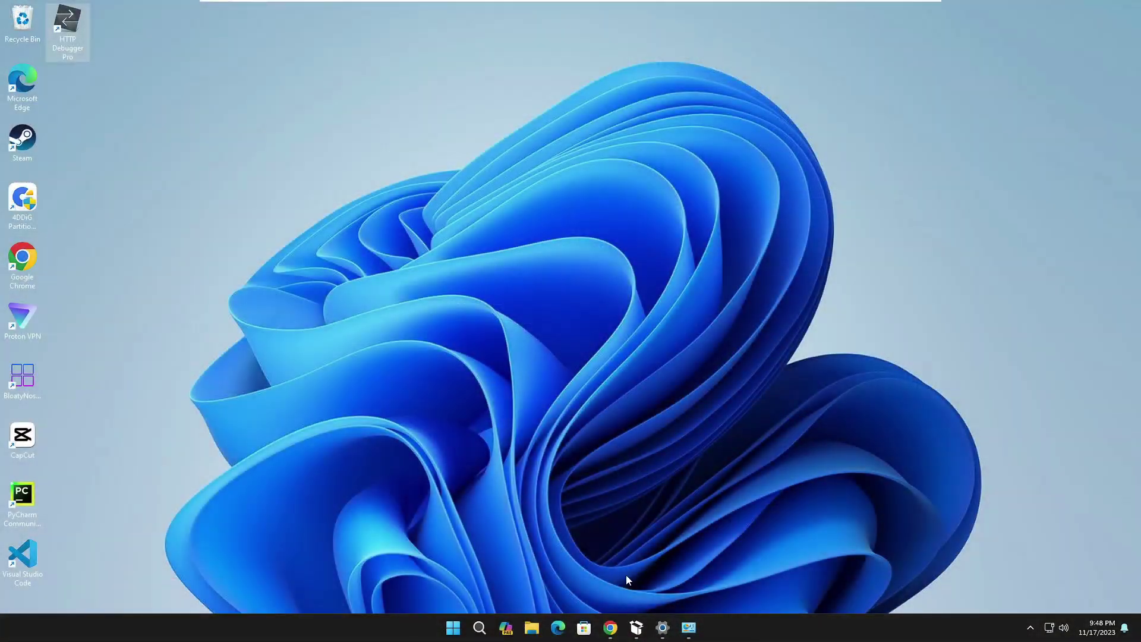
mouse_move(610, 628)
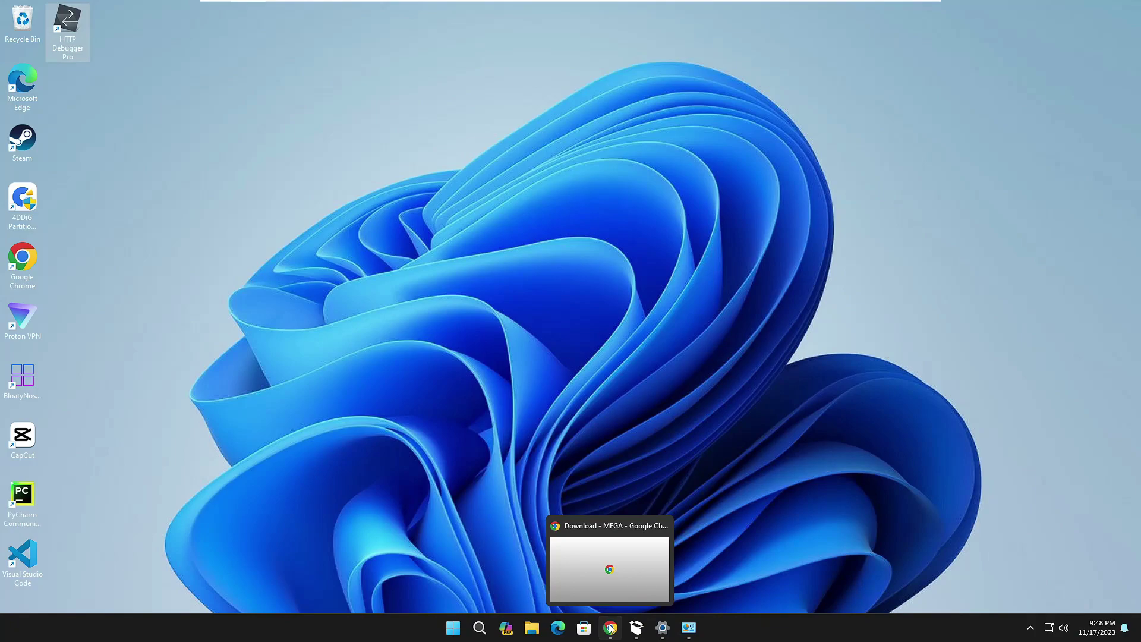
Restore Chrome, load roblox.com, and dismiss the Save password popup
click(610, 627)
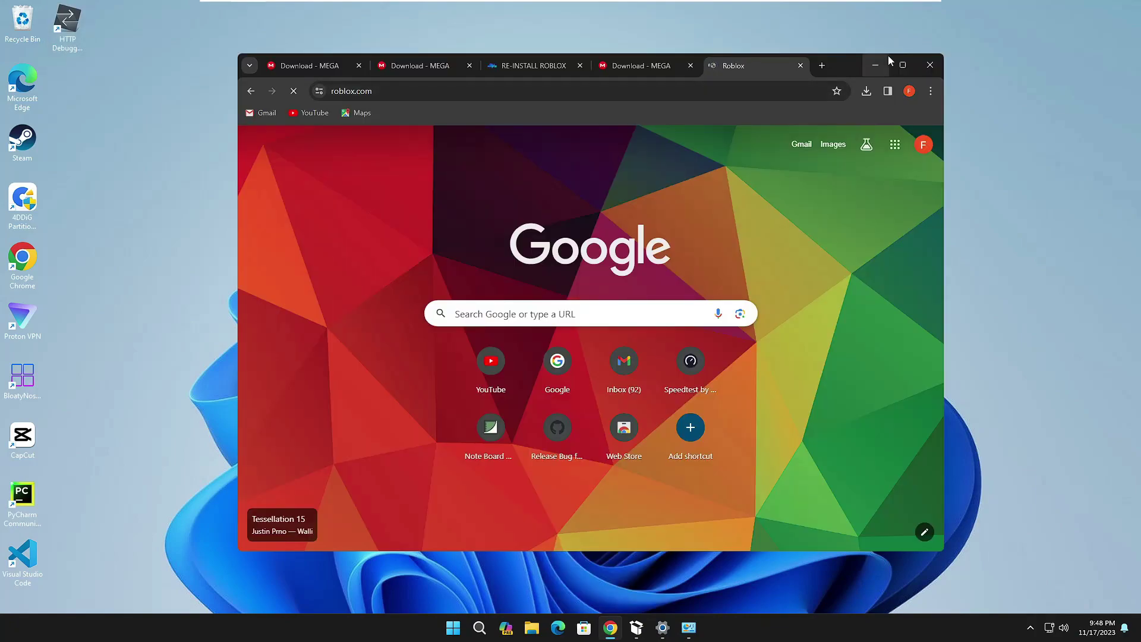
key(Return)
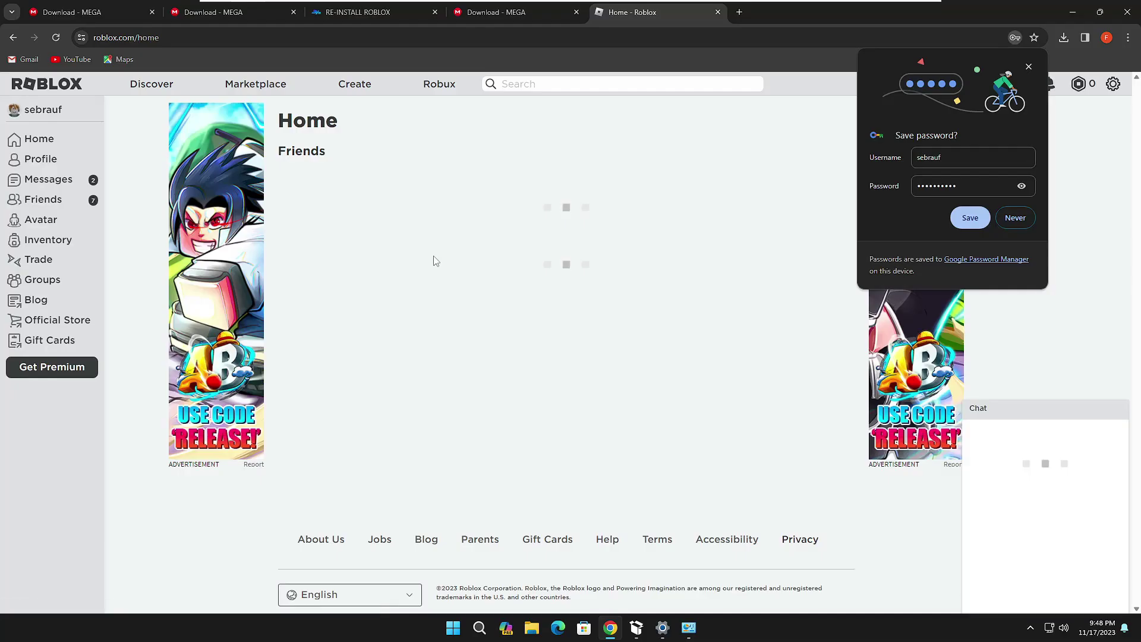
click(971, 217)
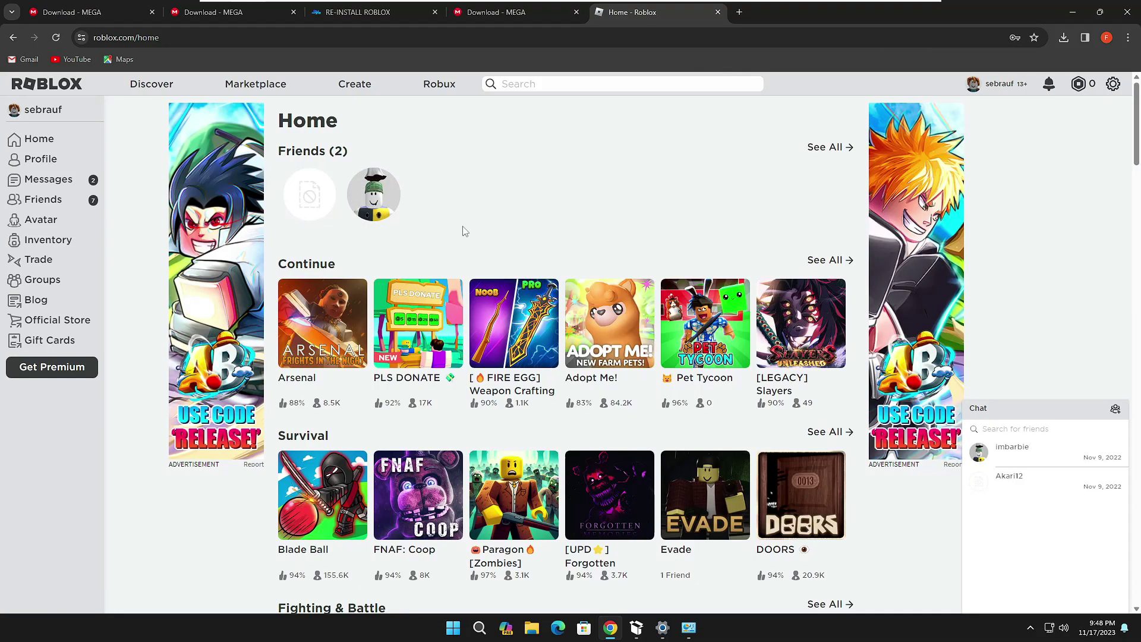
Open the Arsenal game page, press Play, and download RobloxPlayerInstaller.exe
click(348, 326)
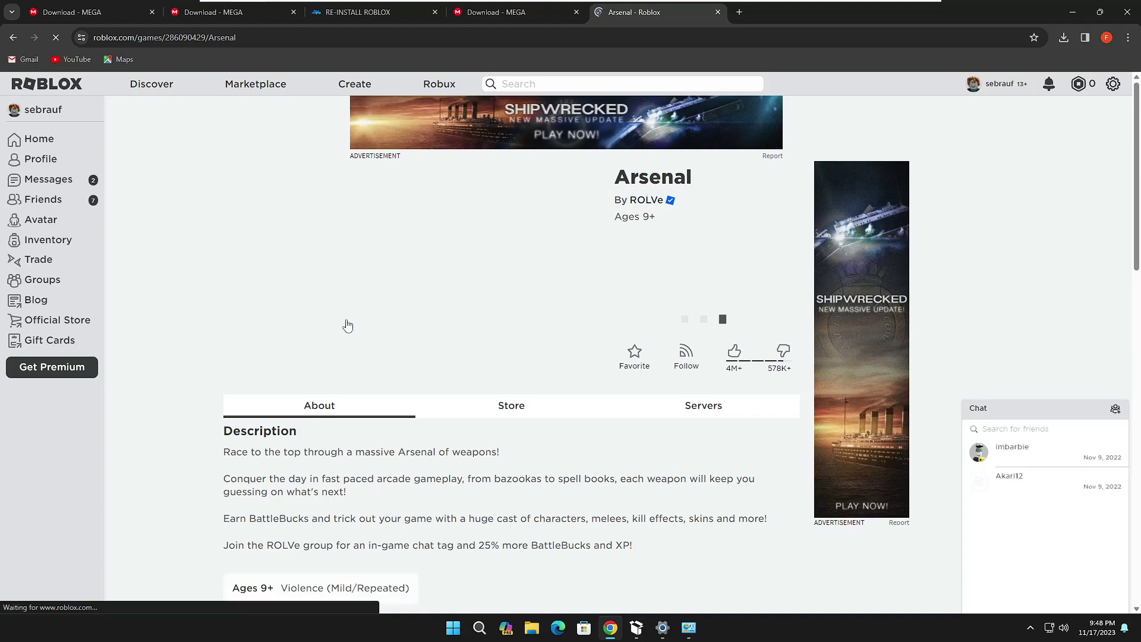
click(696, 316)
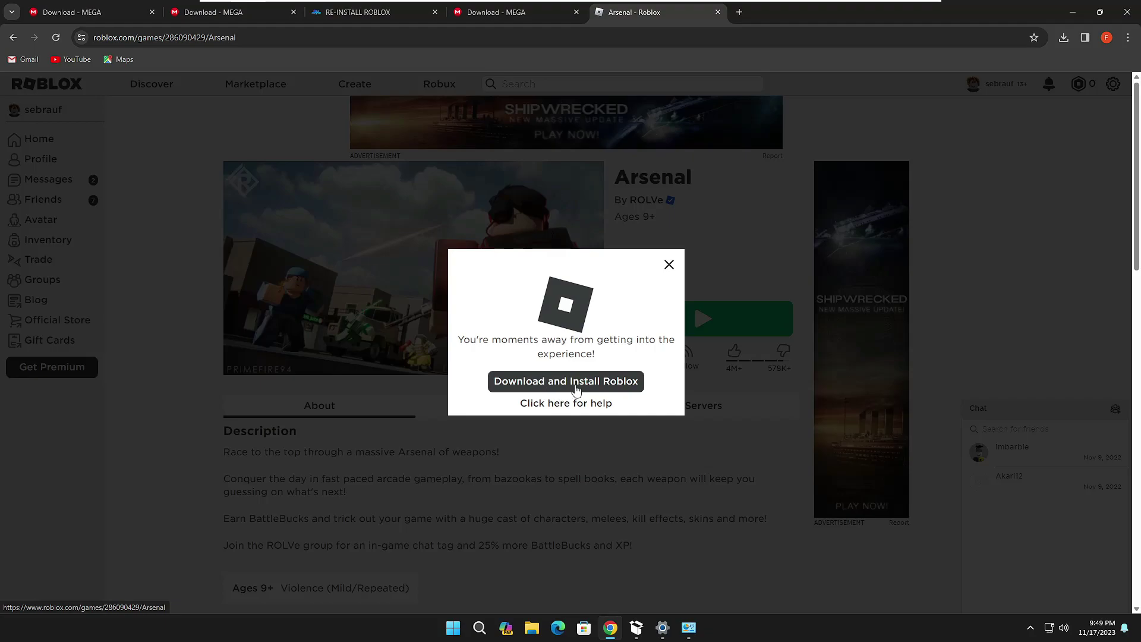
click(620, 390)
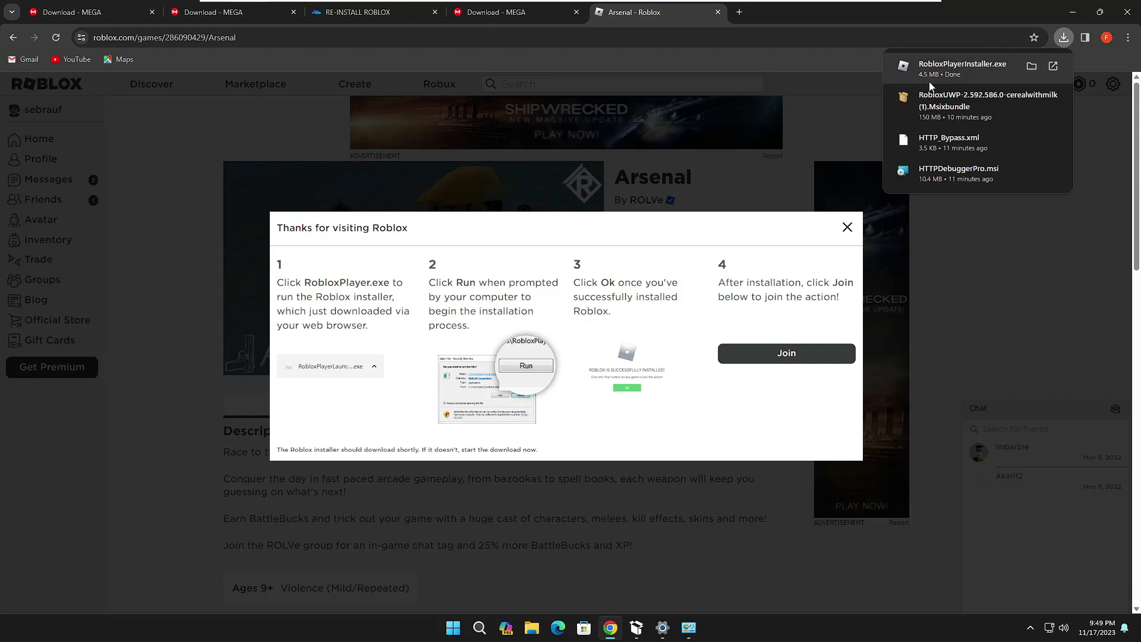
Run RobloxPlayerInstaller.exe from Chrome's Downloads bubble
click(952, 73)
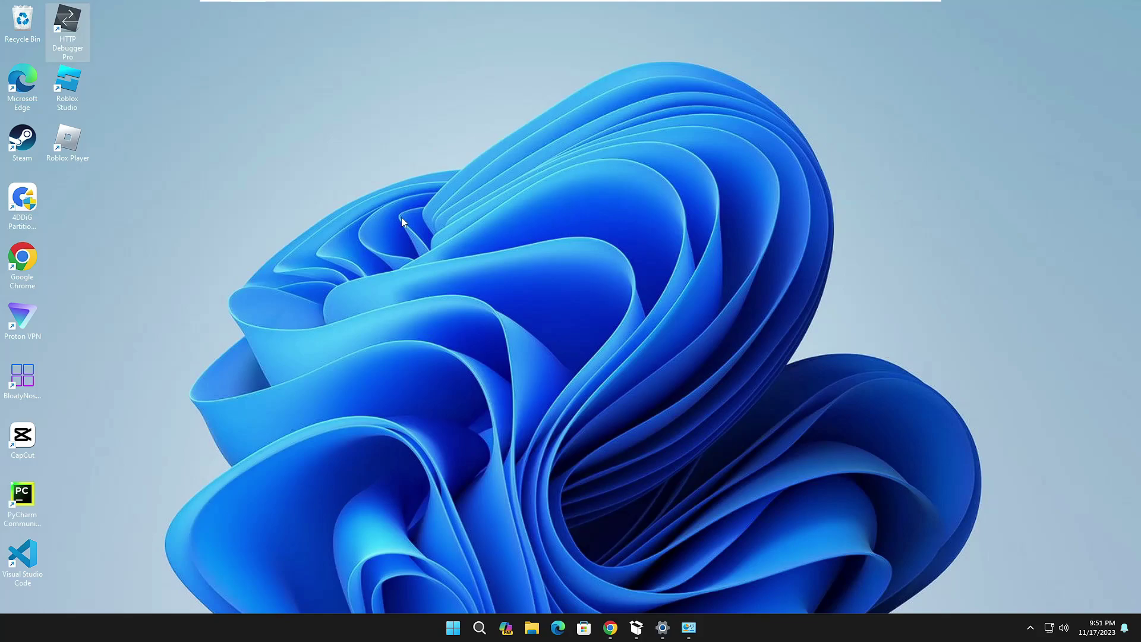
Open Settings from the Start right-click menu and go to Apps > Installed apps
right_click(453, 628)
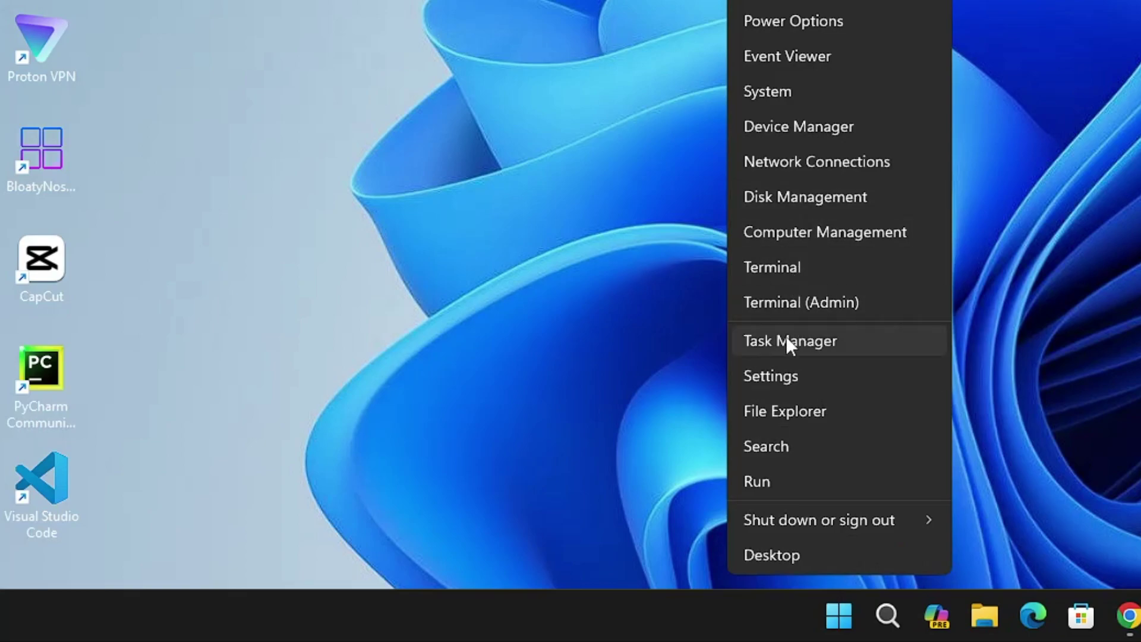
click(785, 370)
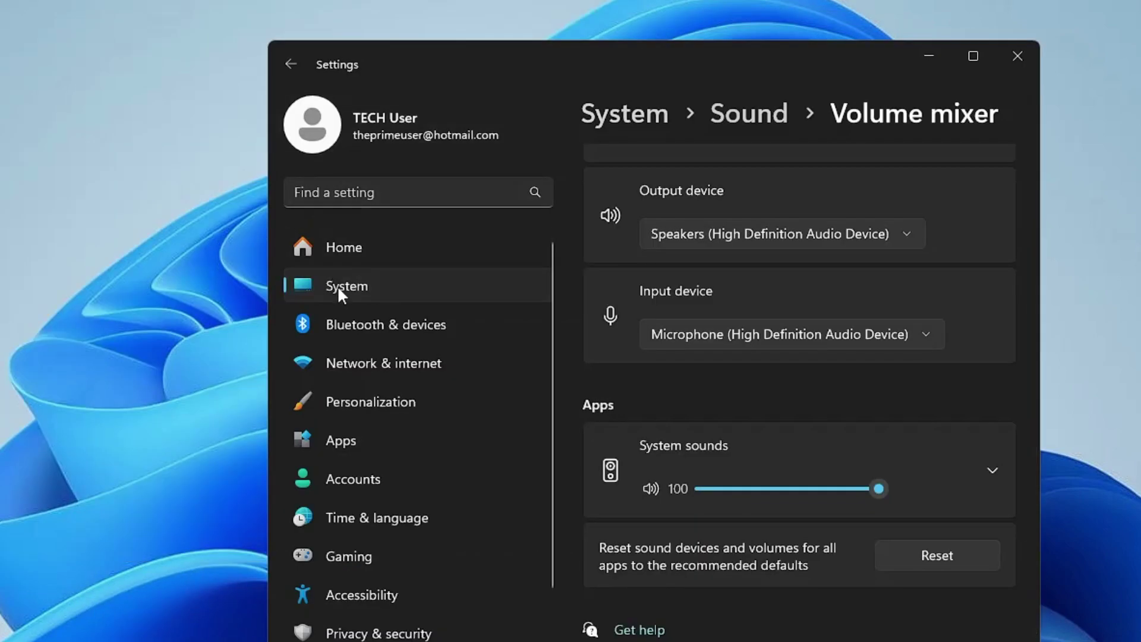
click(363, 438)
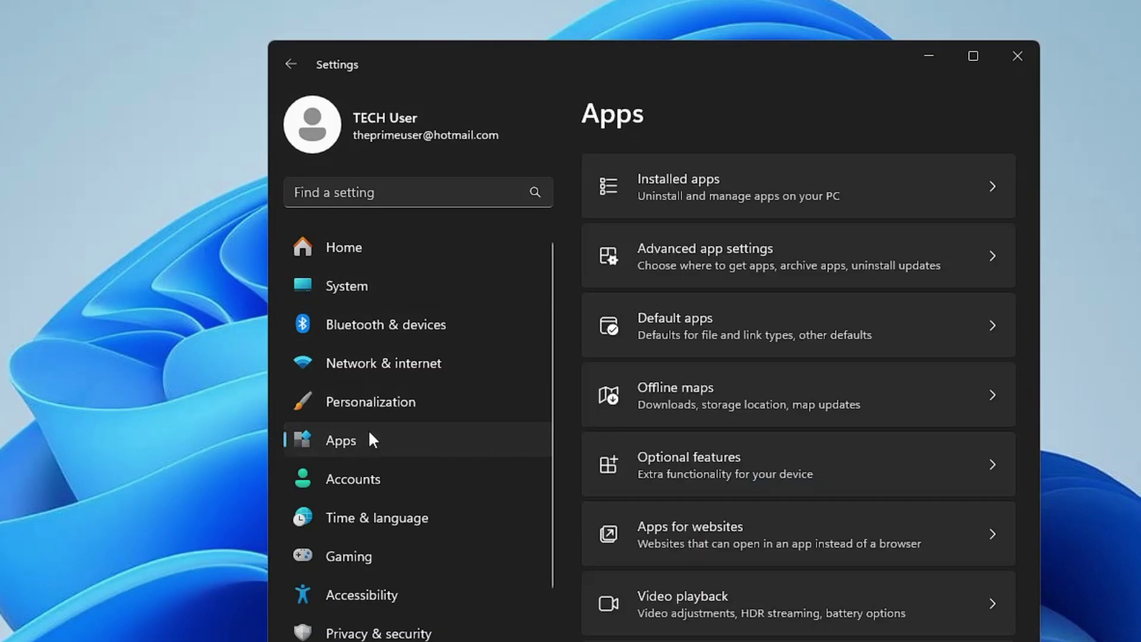
click(708, 202)
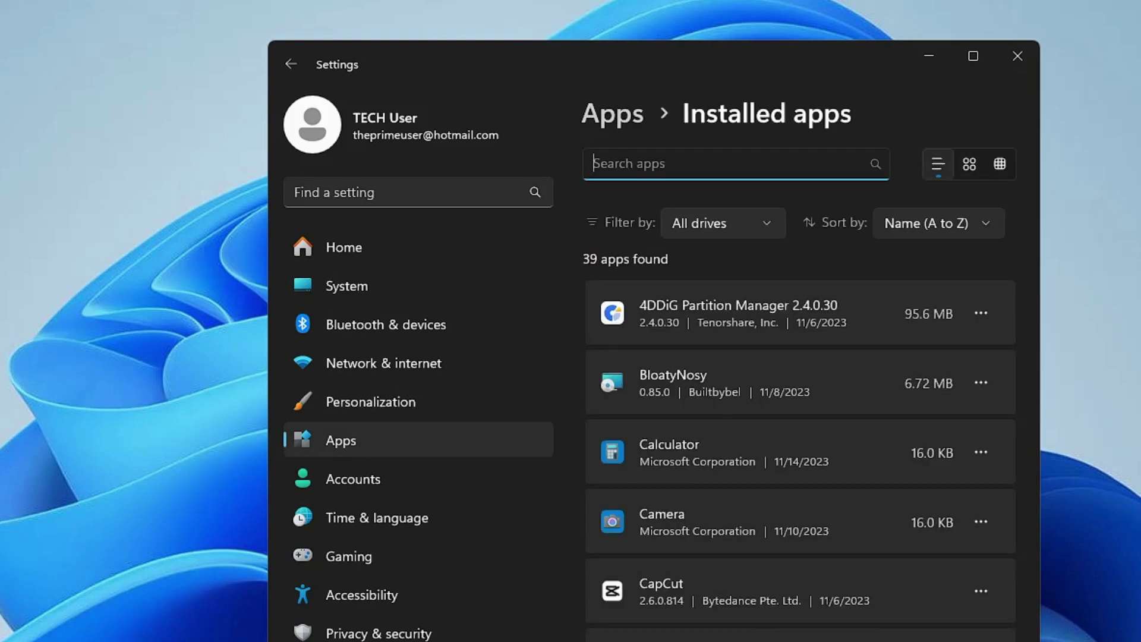
text(roblox)
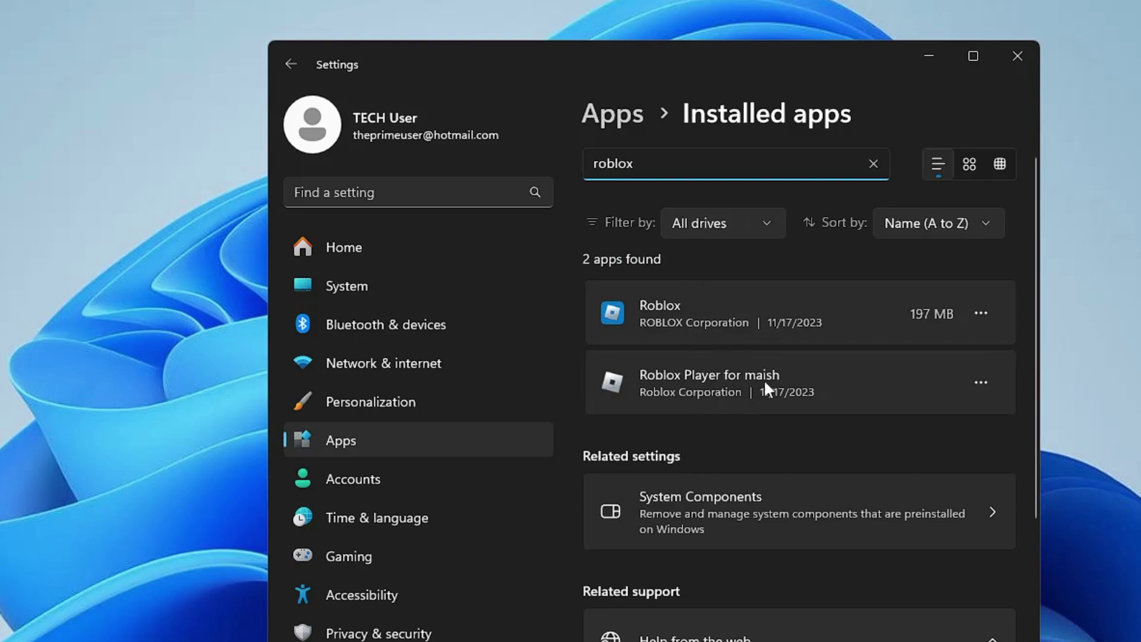
Uninstall Roblox Player from Installed apps, confirm, and close the completion dialog
click(980, 380)
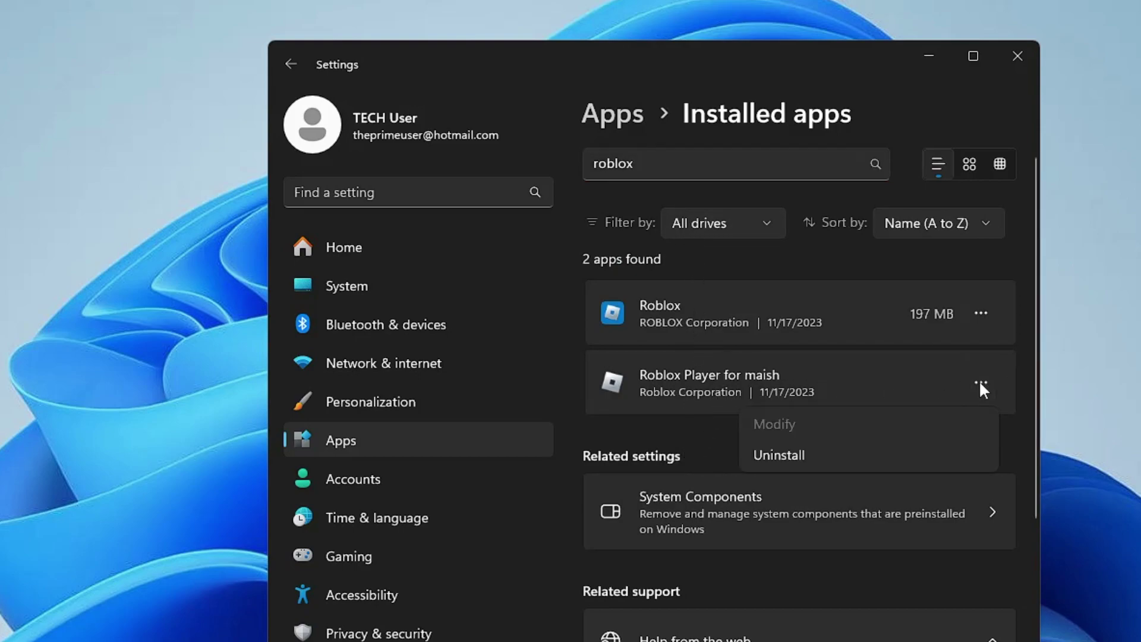
click(803, 446)
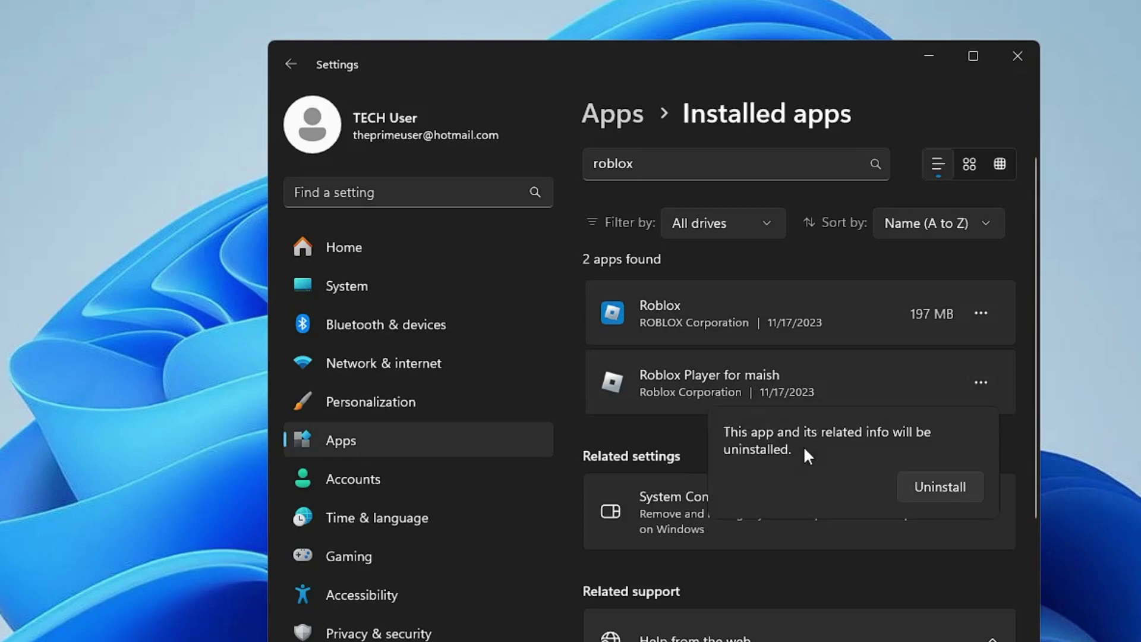
click(931, 487)
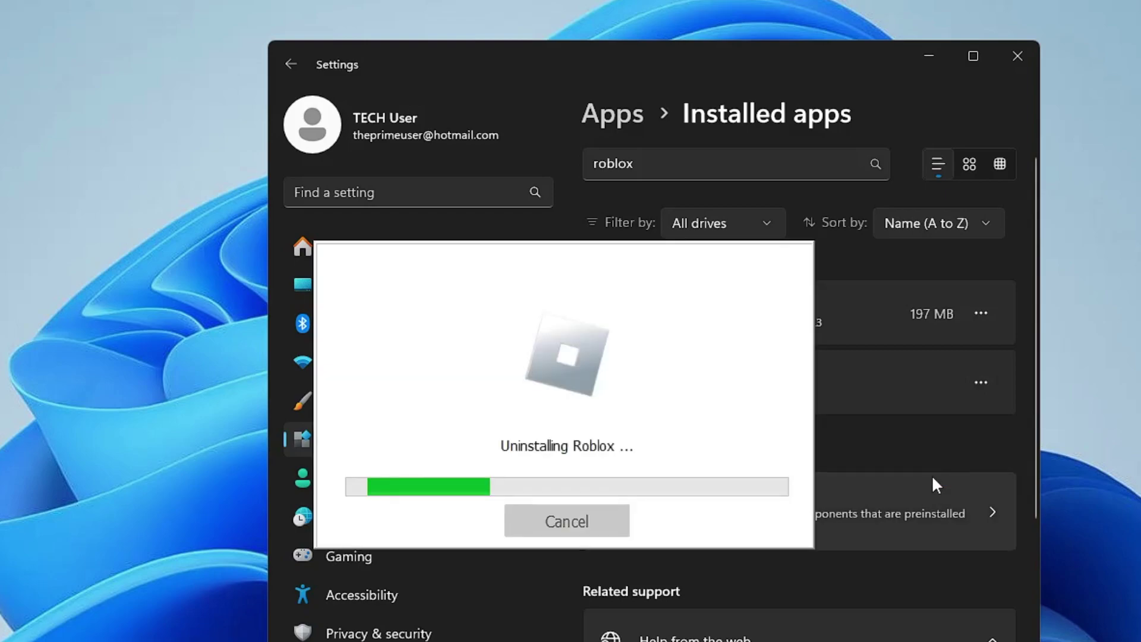
click(659, 449)
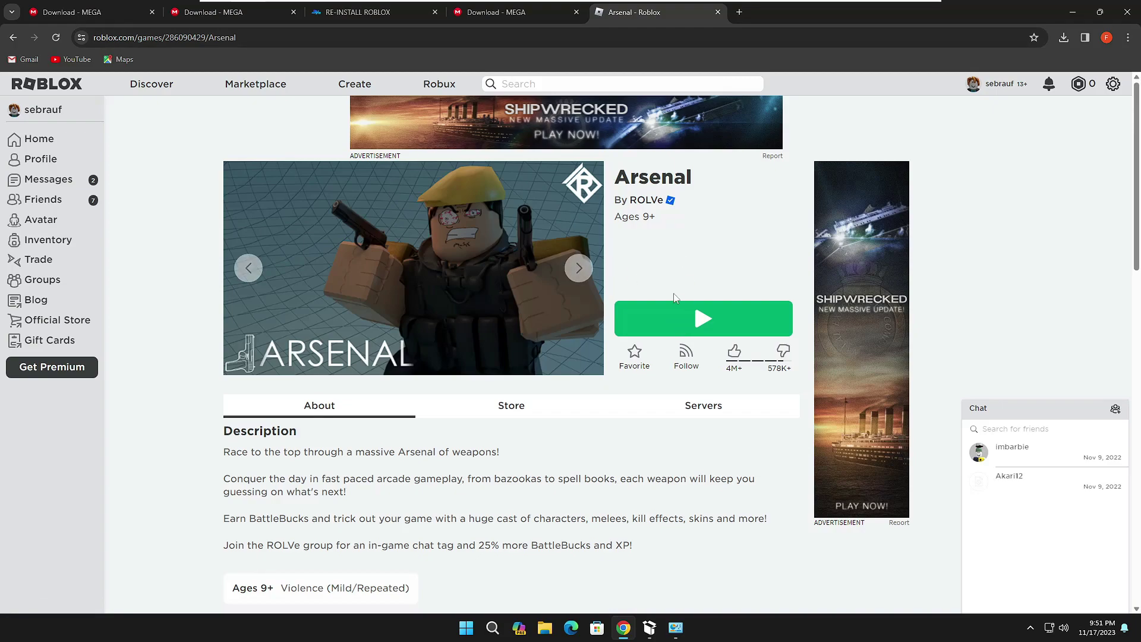
Press Play on Arsenal, download RobloxPlayerInstaller again, and run it from Downloads
click(693, 322)
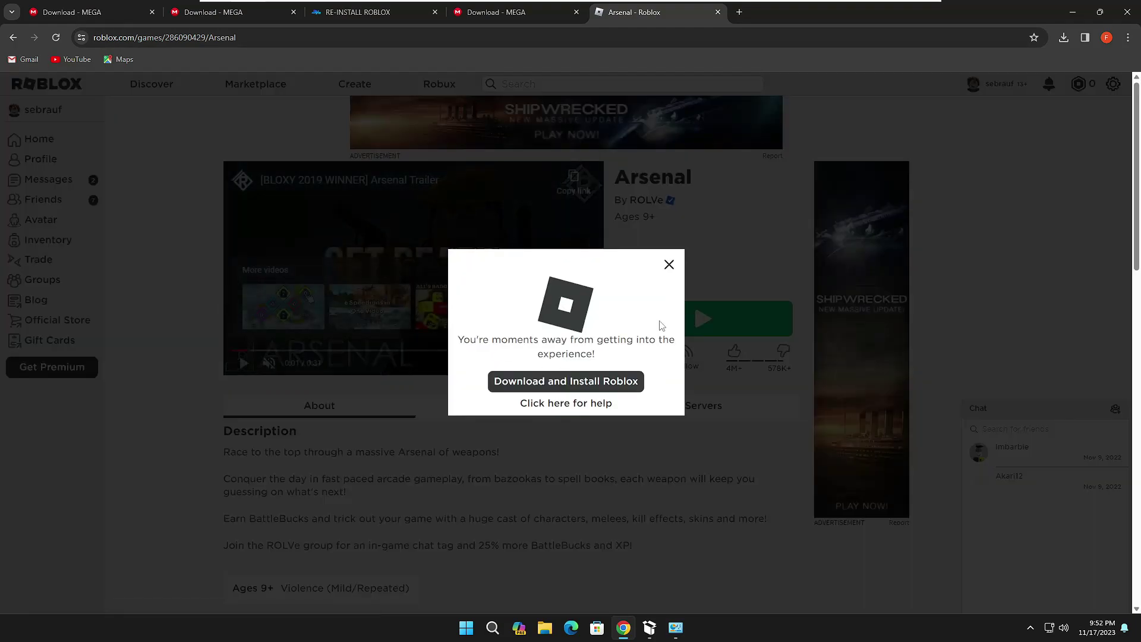
click(566, 381)
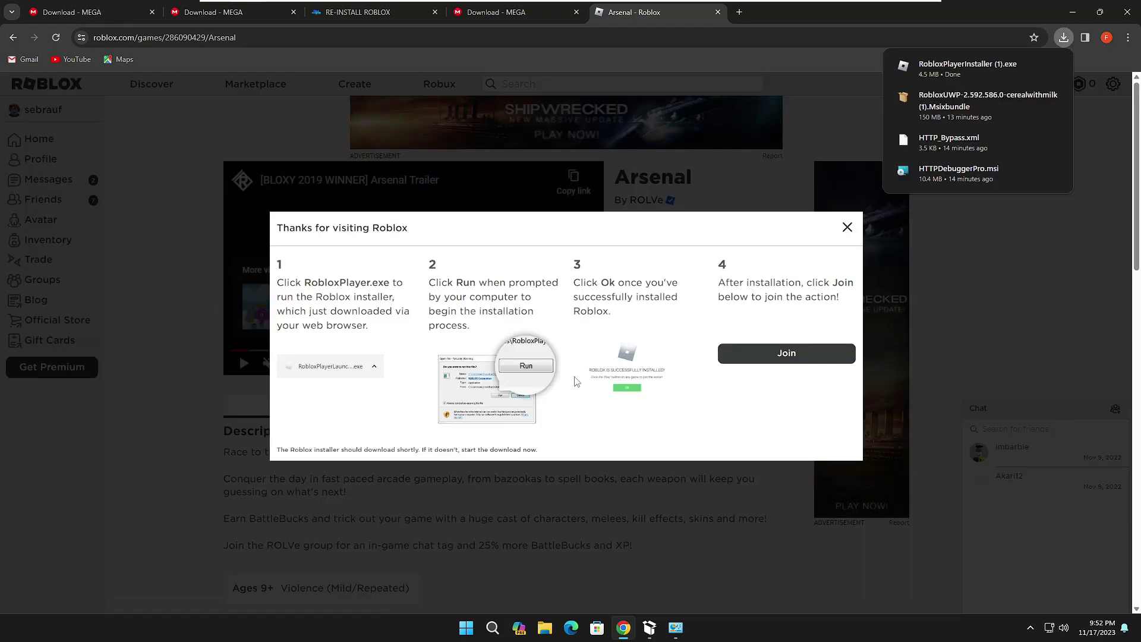
mouse_move(967, 69)
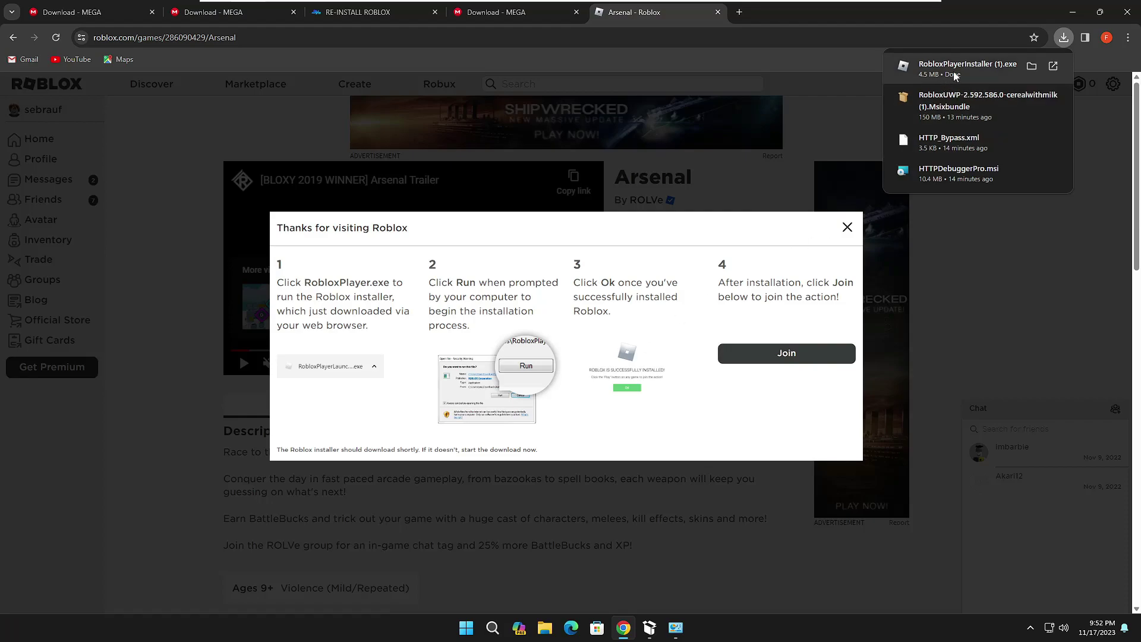
click(956, 69)
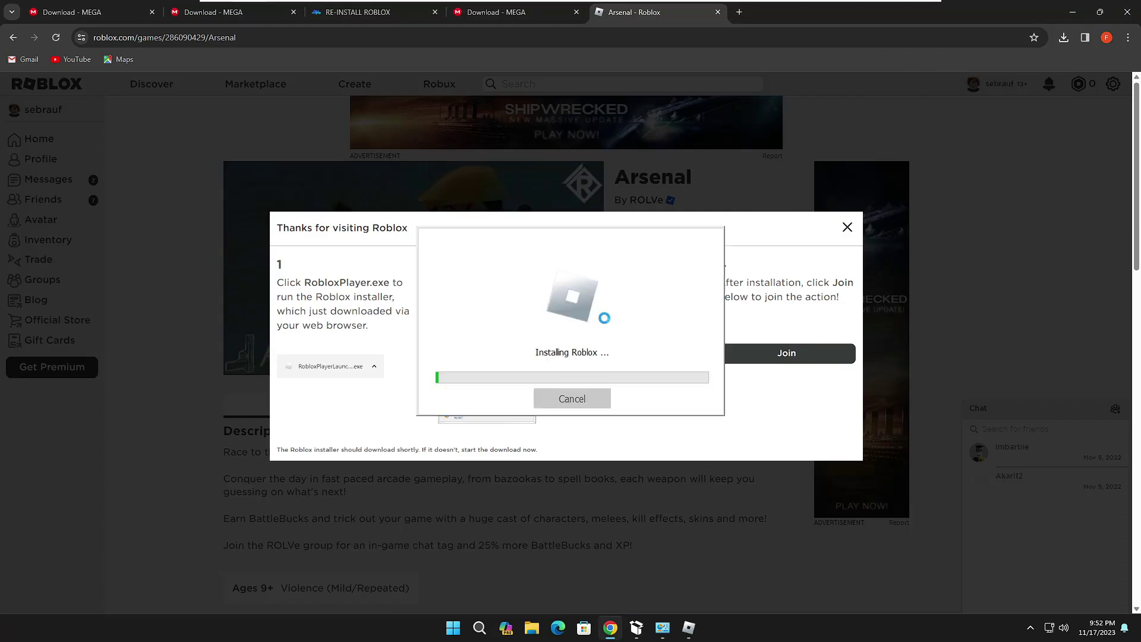